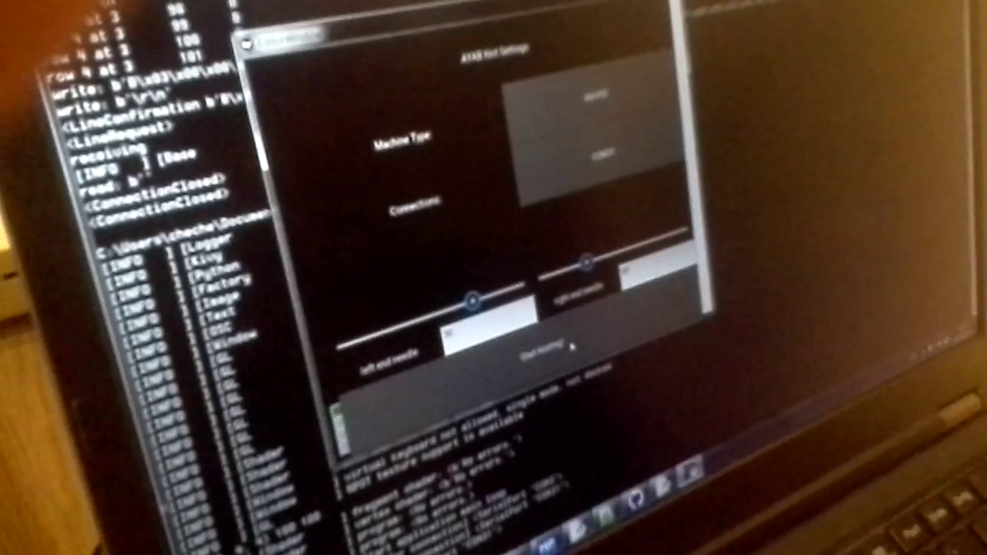
Step: Start knitting the loaded 4x4 pattern from the Knit Settings screen
{"action": "left_click", "coordinate": [572, 347]}
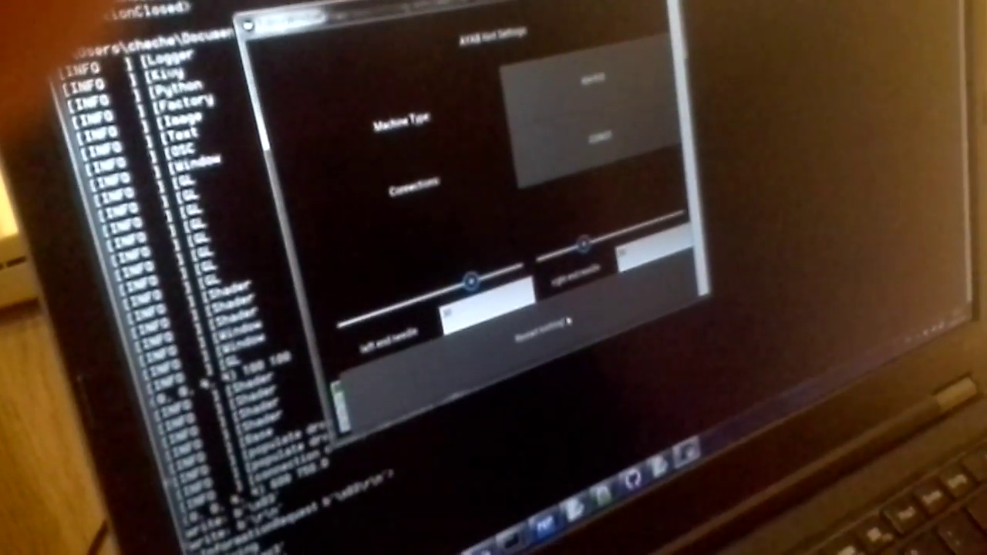